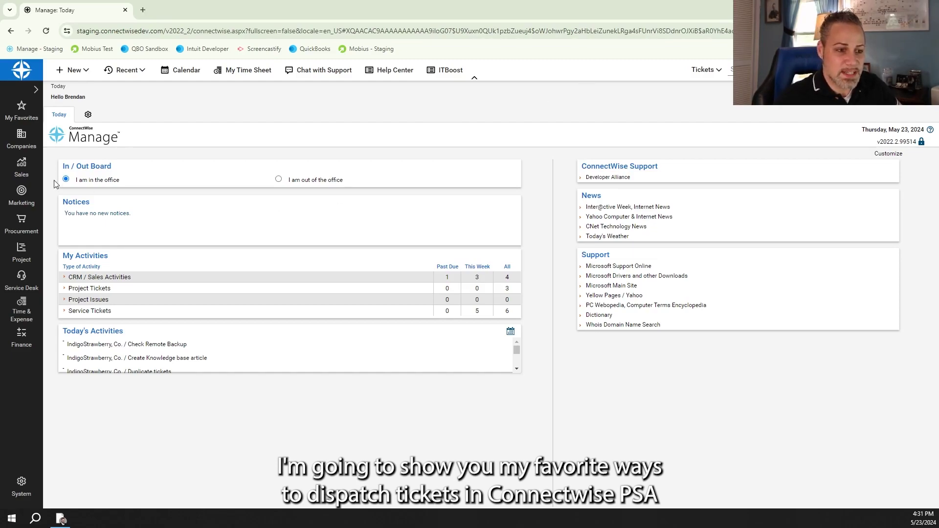
# Show all my assigned tickets on the Sales My List page.
pyautogui.click(28, 170)
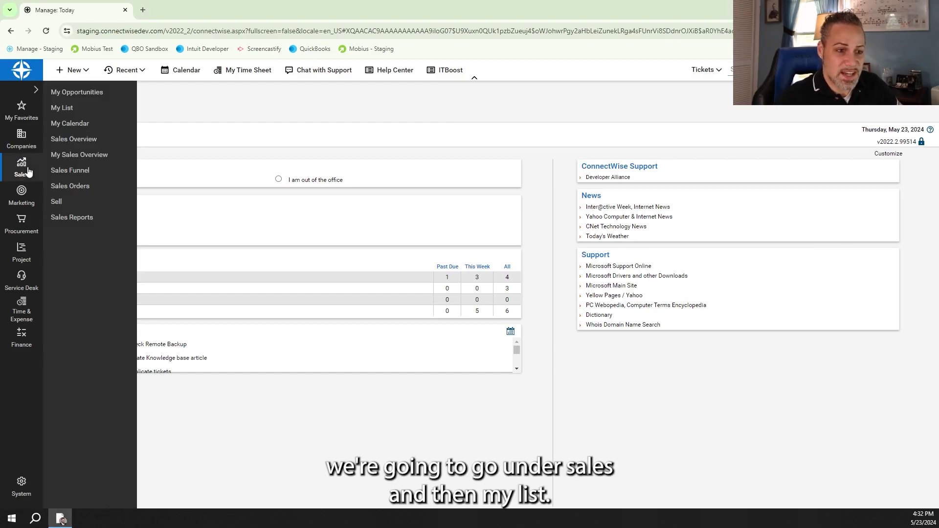
pyautogui.click(65, 108)
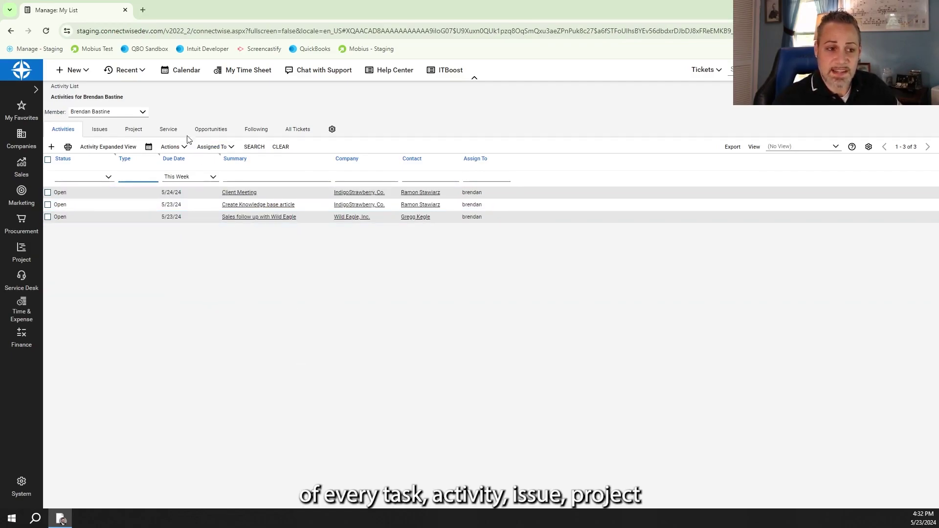
pyautogui.click(135, 132)
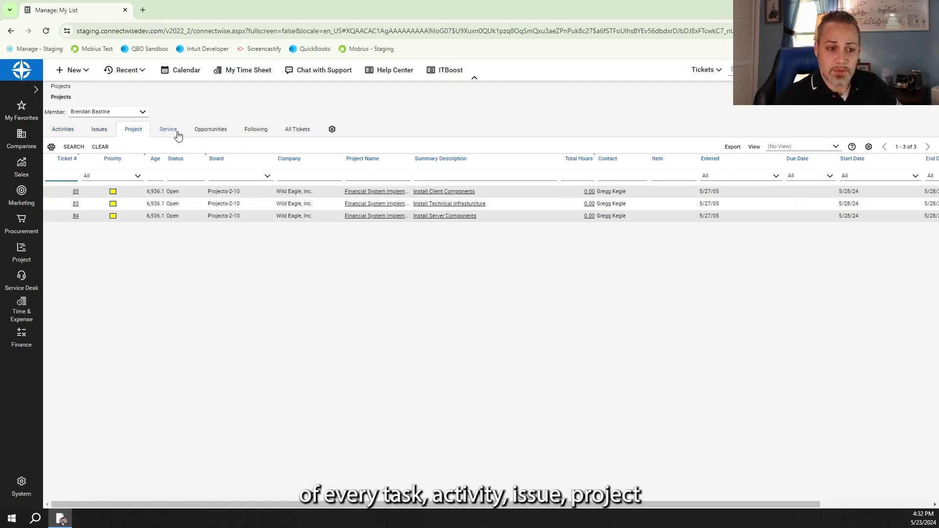
pyautogui.click(259, 132)
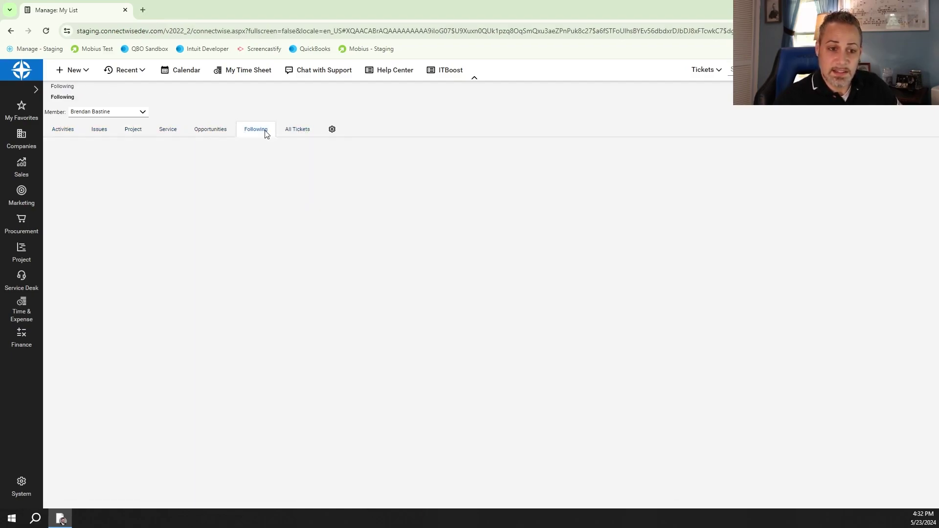
pyautogui.click(296, 130)
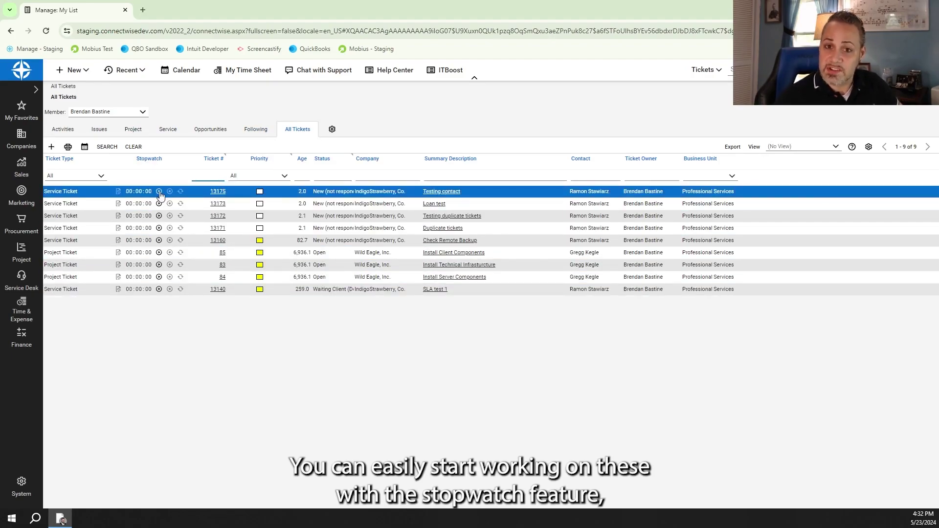
# Log a two-second stopwatch session on ticket 13175, Testing contact.
pyautogui.click(159, 191)
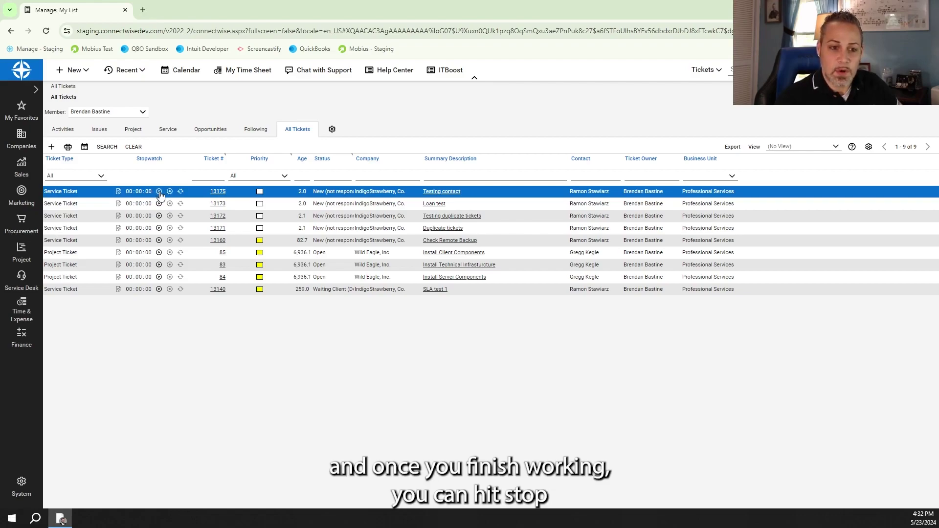
pyautogui.click(169, 192)
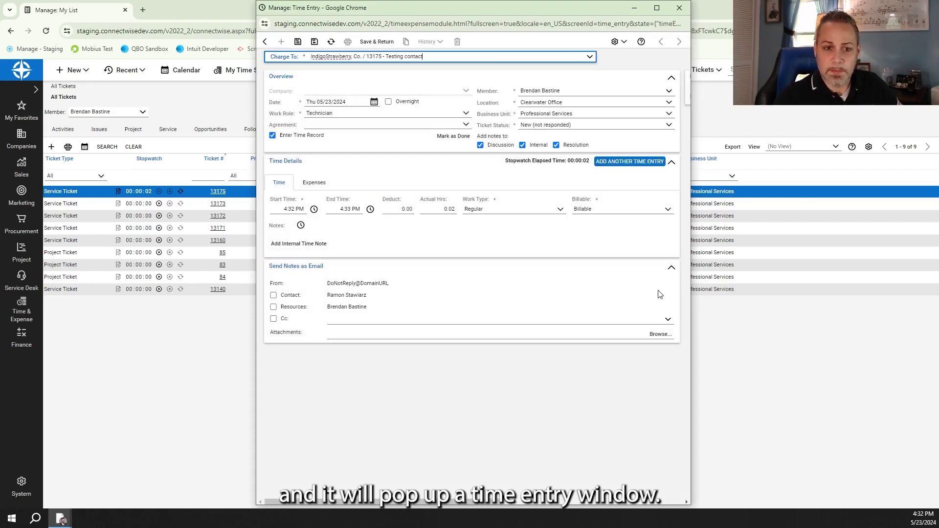
pyautogui.click(683, 12)
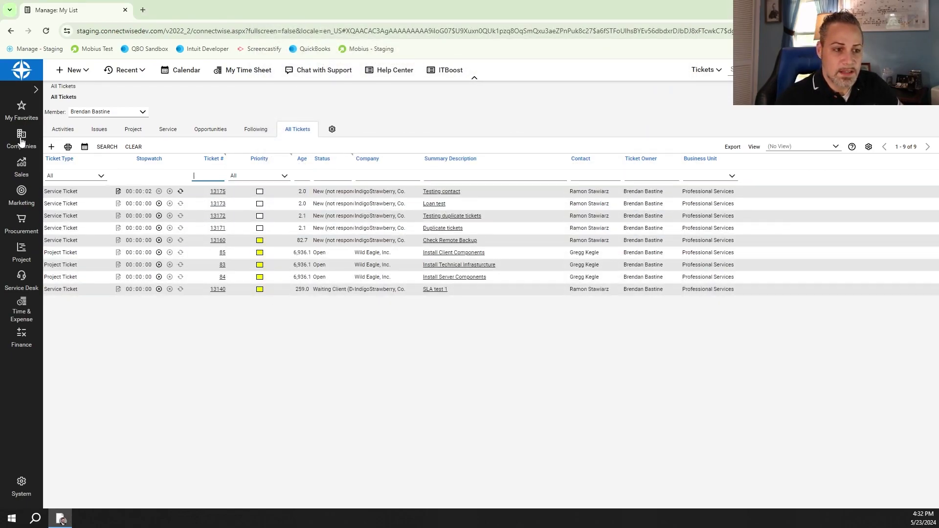
# Open the Service Dispatch Board from the Dispatch Portal favourite.
pyautogui.click(21, 110)
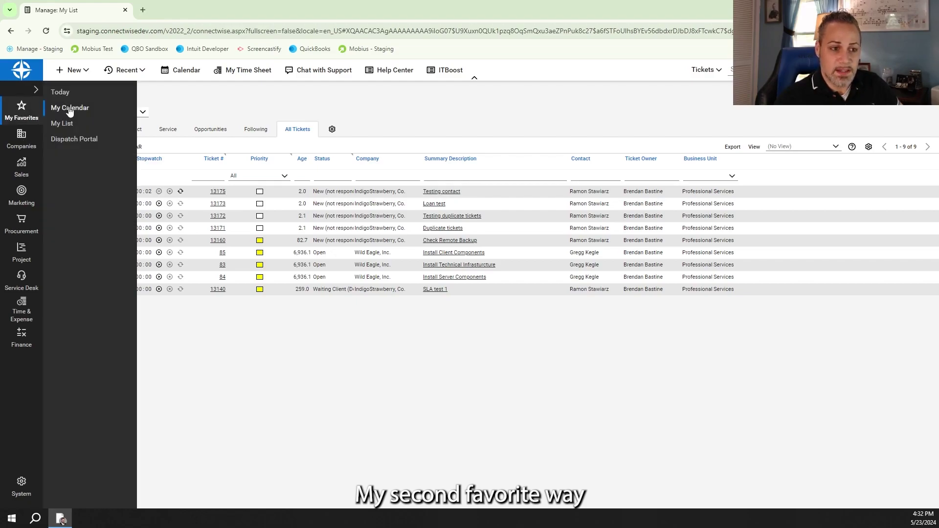
pyautogui.click(73, 139)
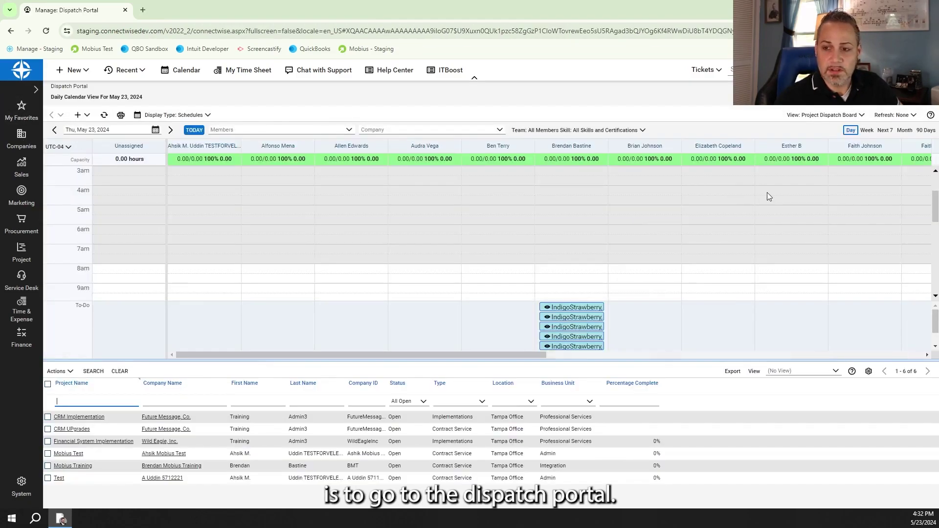
pyautogui.click(840, 115)
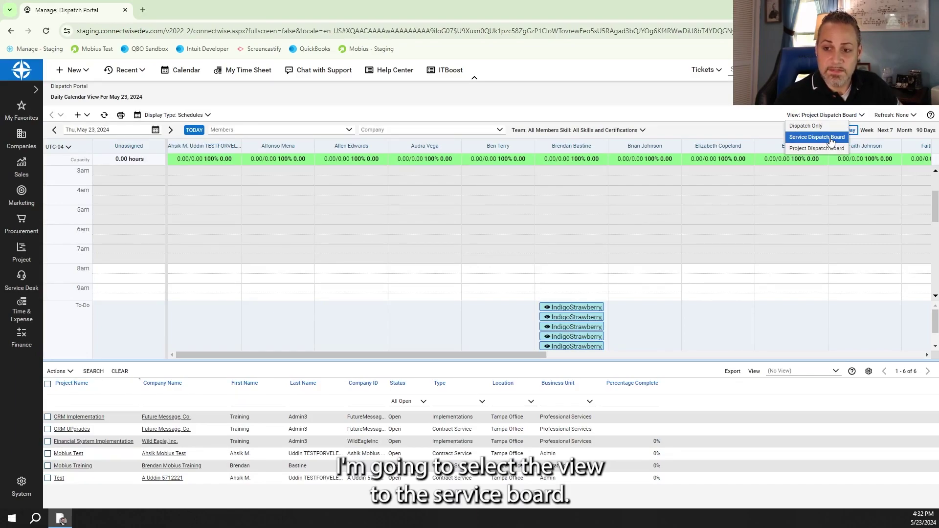
pyautogui.click(830, 138)
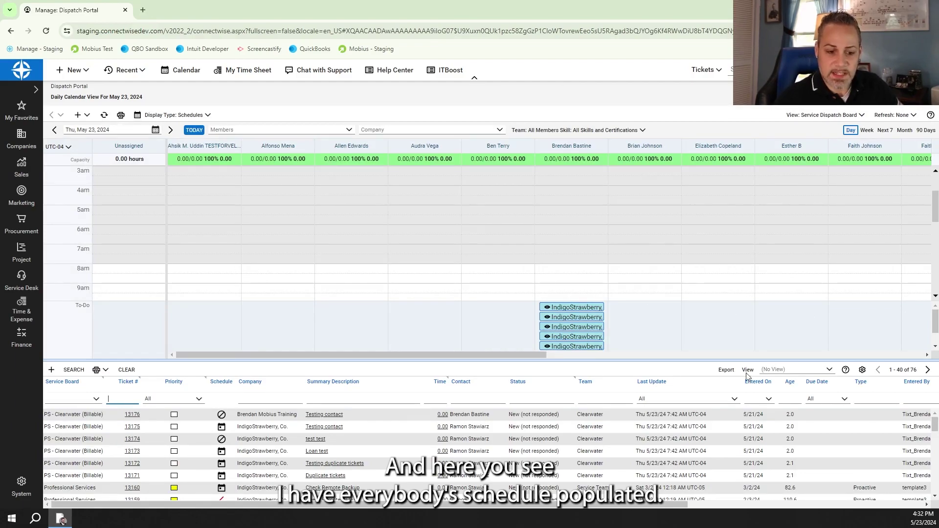
# Schedule ticket 13176 into the second technician's 4am slot, skipping the notification email.
pyautogui.click(325, 416)
pyautogui.moveTo(324, 416); pyautogui.dragTo(260, 191)
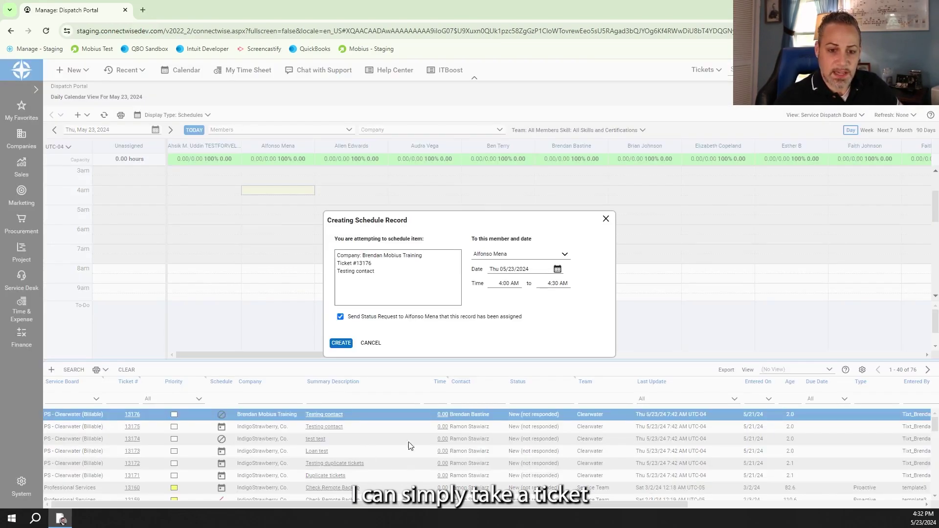
pyautogui.click(345, 345)
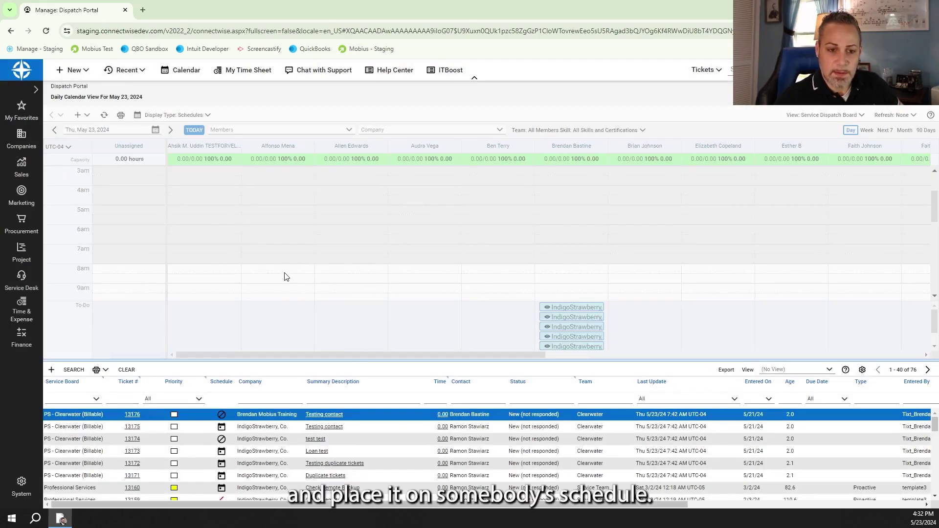
pyautogui.click(348, 434)
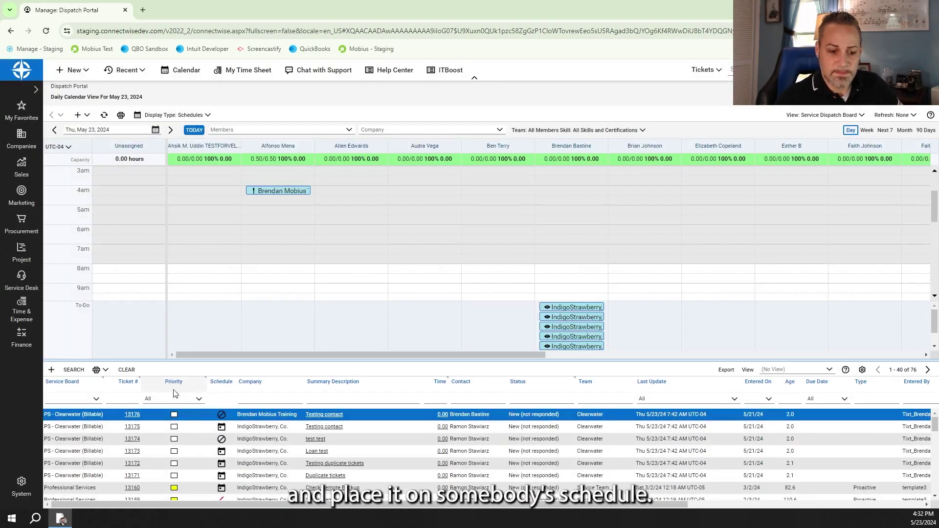
# Sort by priority and schedule ticket 468 into the third technician's 4am slot, emailing them.
pyautogui.click(173, 382)
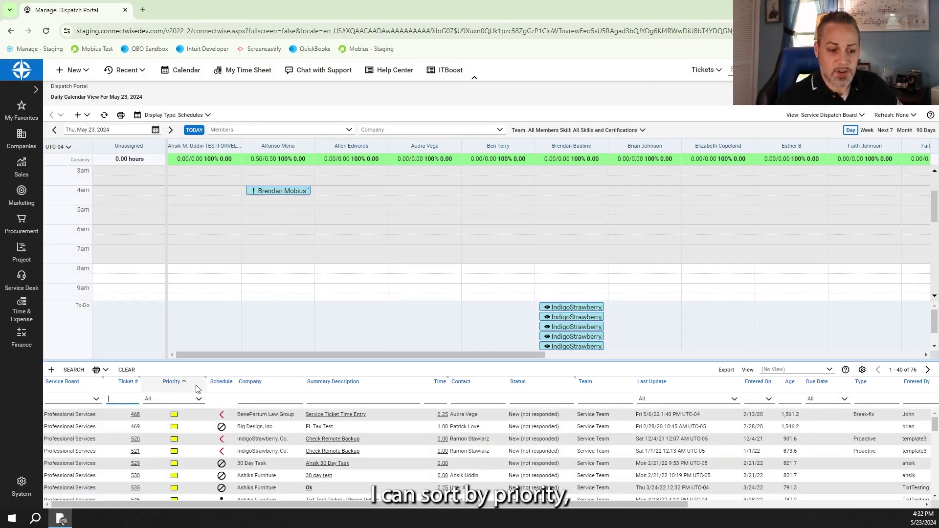
pyautogui.click(173, 417)
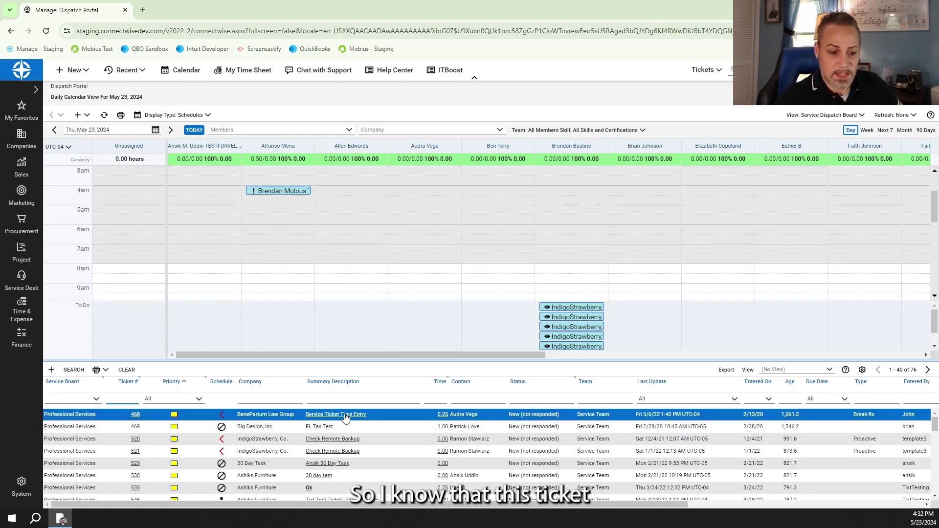
pyautogui.moveTo(346, 417); pyautogui.dragTo(357, 174)
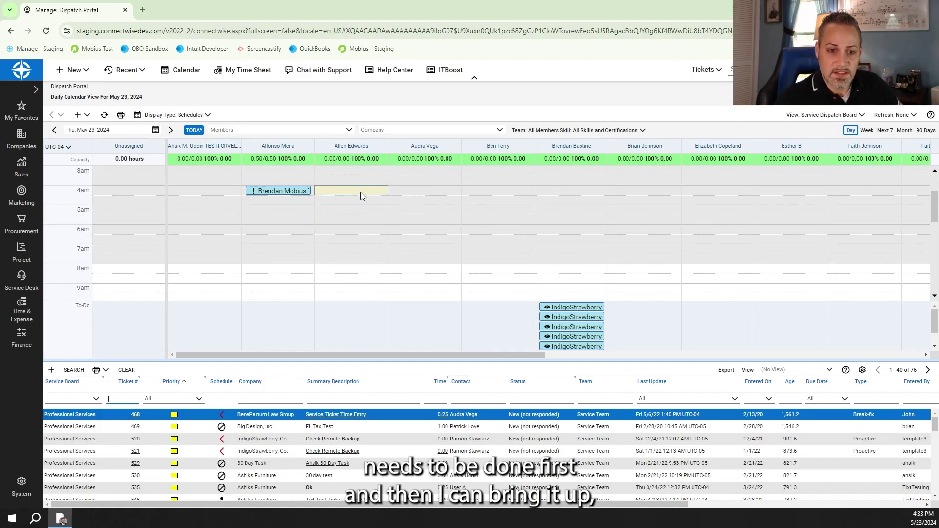
pyautogui.moveTo(357, 174); pyautogui.dragTo(360, 192)
pyautogui.click(341, 343)
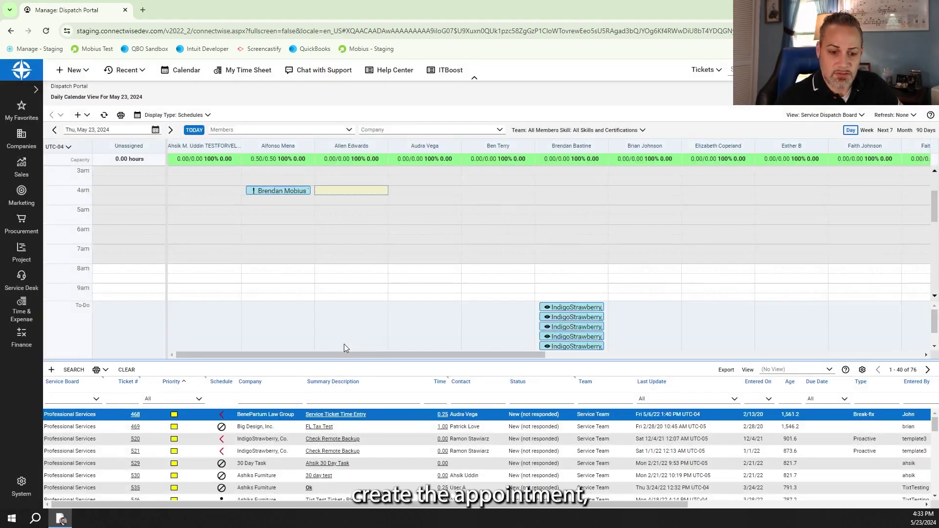
pyautogui.click(325, 437)
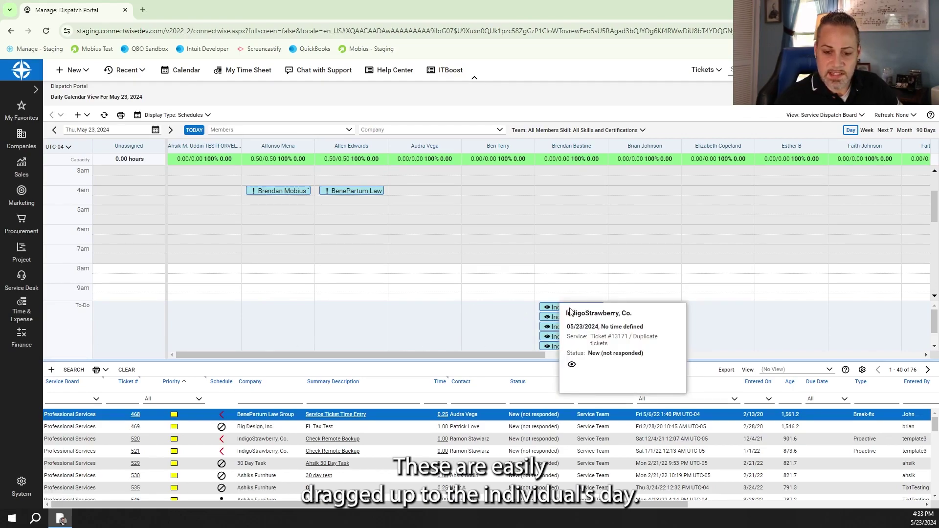
# Try moving the to-do item into the day, then view its ticket details.
pyautogui.moveTo(569, 309); pyautogui.dragTo(567, 222)
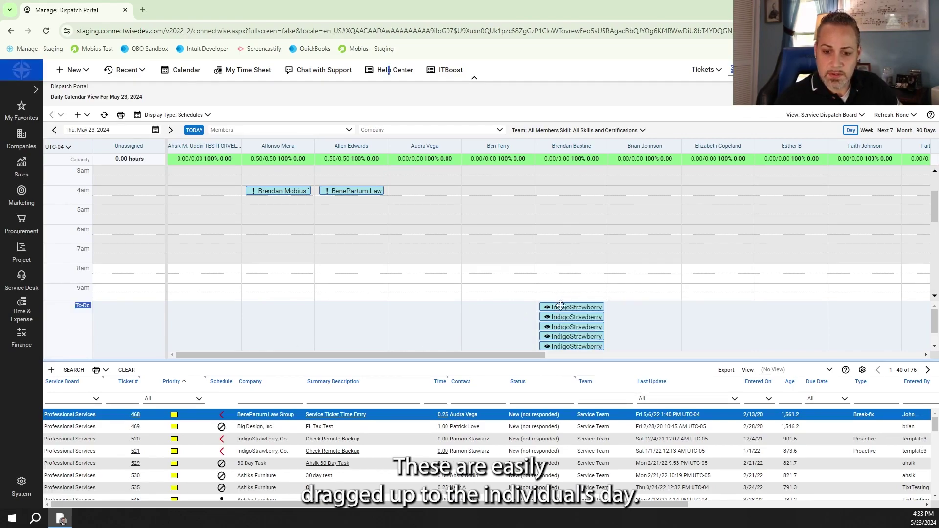
pyautogui.moveTo(561, 305); pyautogui.dragTo(558, 225)
pyautogui.moveTo(570, 307)
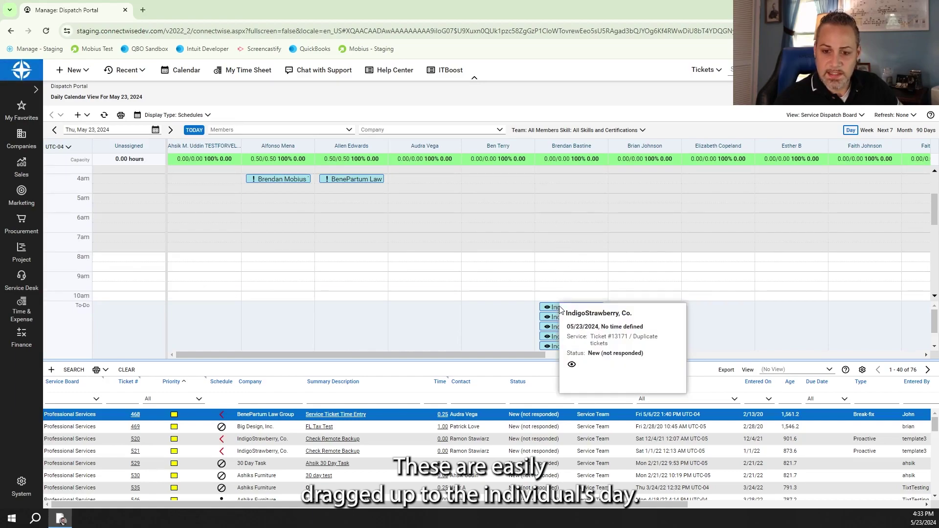
pyautogui.moveTo(560, 309); pyautogui.dragTo(568, 218)
pyautogui.click(556, 313)
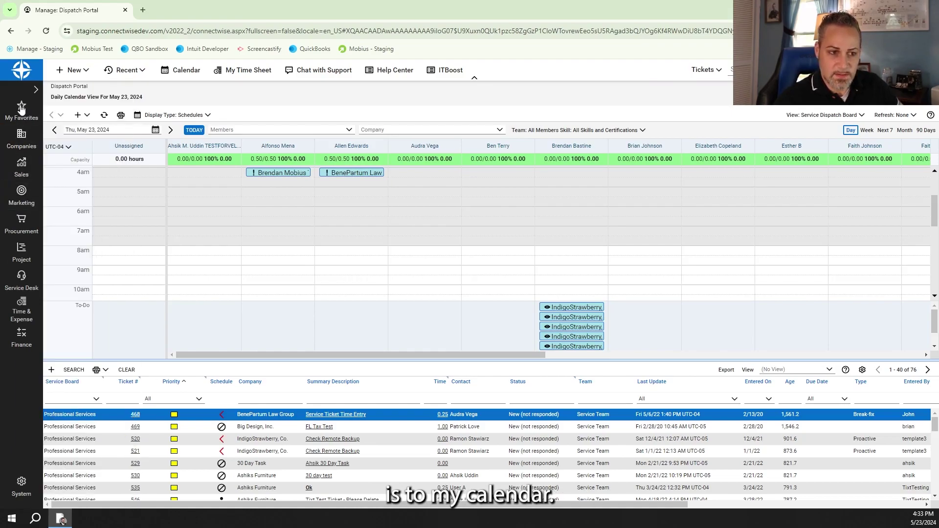
pyautogui.moveTo(21, 110)
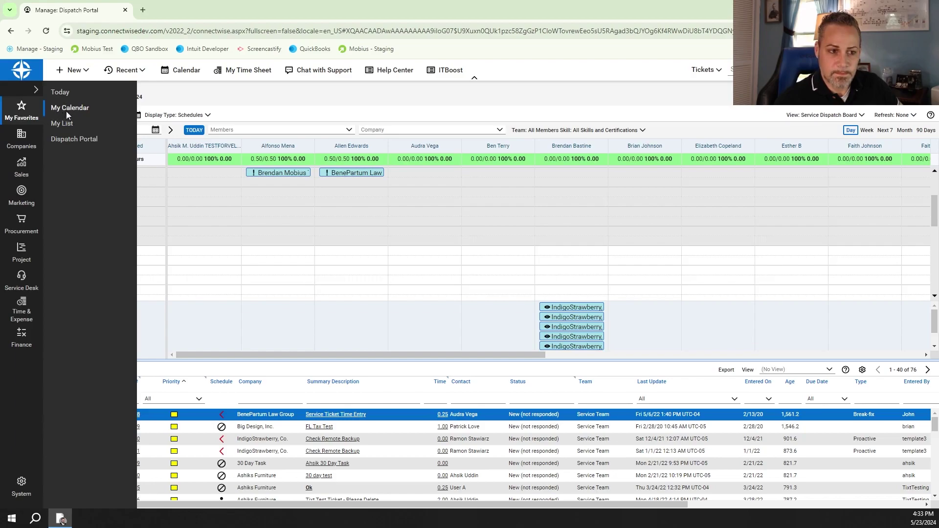
# Show My Calendar in 'Calendar with My List' view and enlarge the Activities list.
pyautogui.click(66, 108)
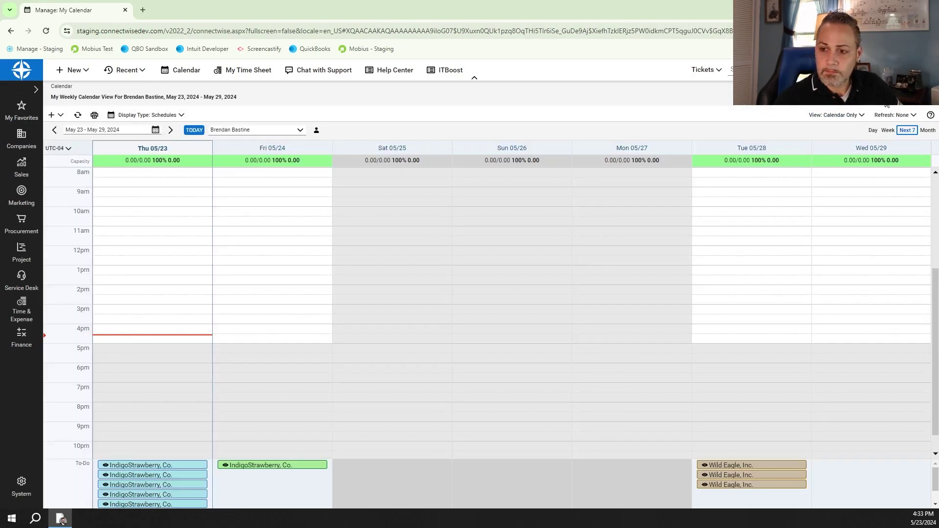
pyautogui.click(836, 116)
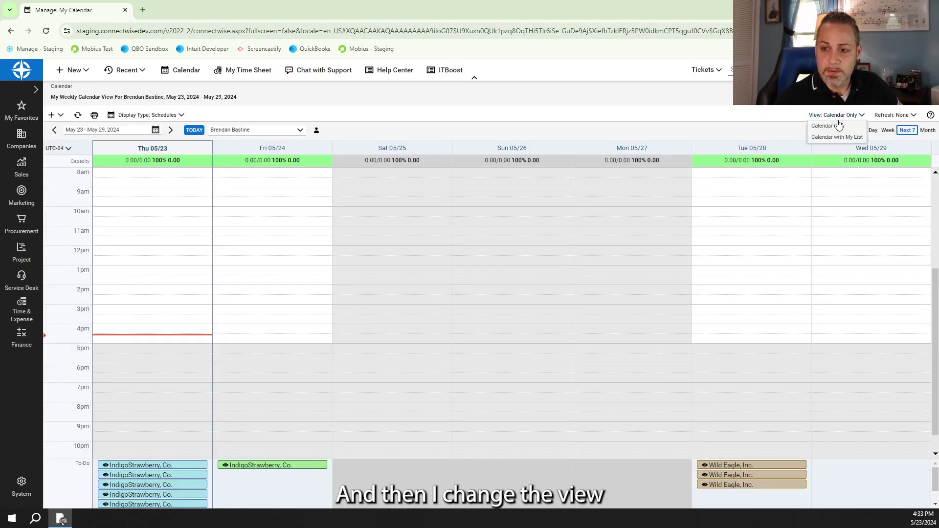
pyautogui.click(837, 137)
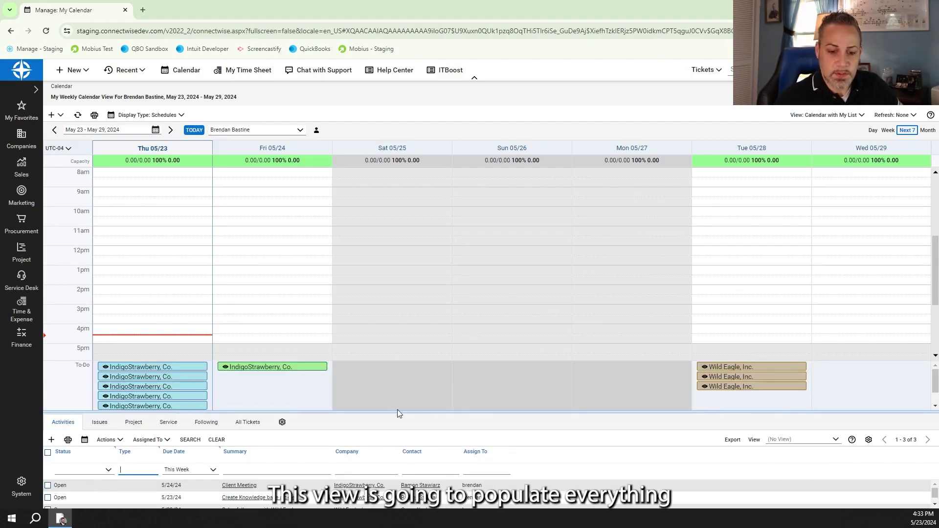
pyautogui.moveTo(396, 412); pyautogui.dragTo(418, 347)
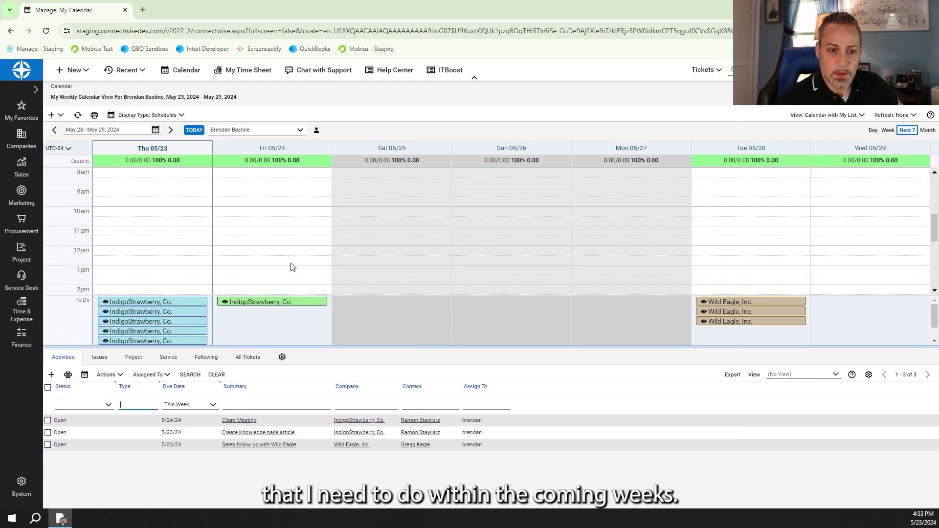
# Schedule to-dos Thursday 10am, Friday 11am and Tuesday 11am (Wild Eagle), lengthening the Friday and Tuesday entries.
pyautogui.click(178, 117)
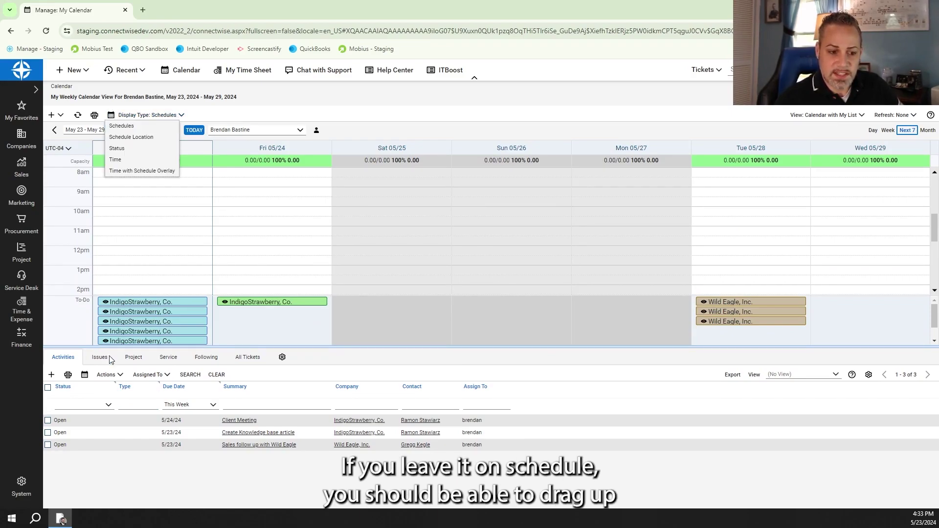
pyautogui.moveTo(137, 302); pyautogui.dragTo(162, 212)
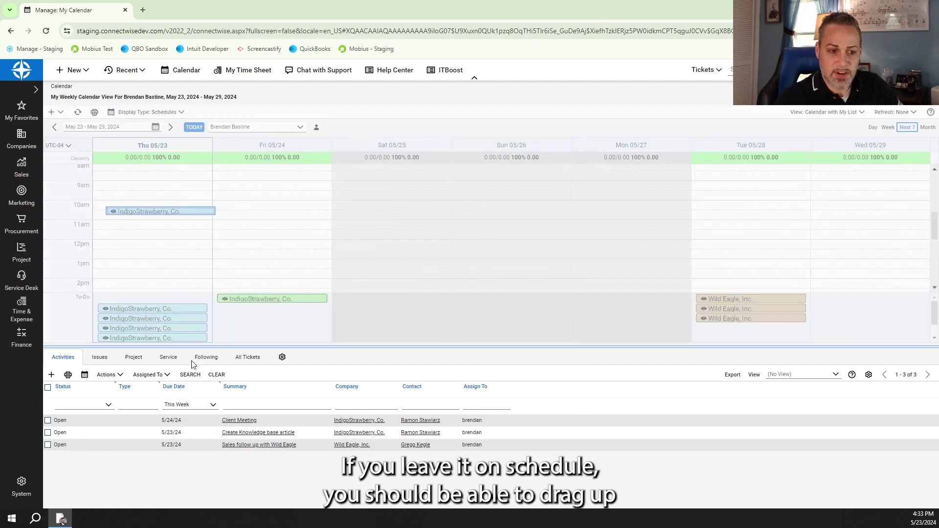
pyautogui.moveTo(266, 297); pyautogui.dragTo(259, 234)
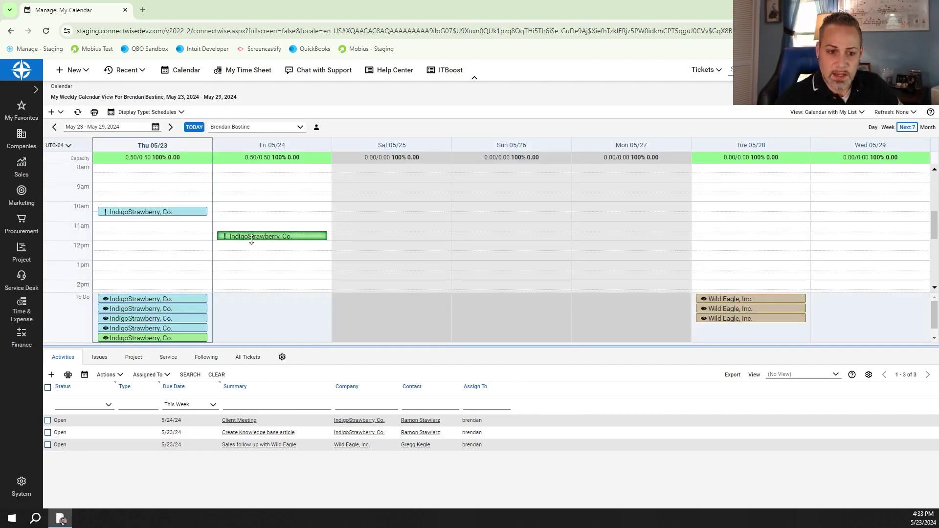
pyautogui.moveTo(252, 239); pyautogui.dragTo(252, 264)
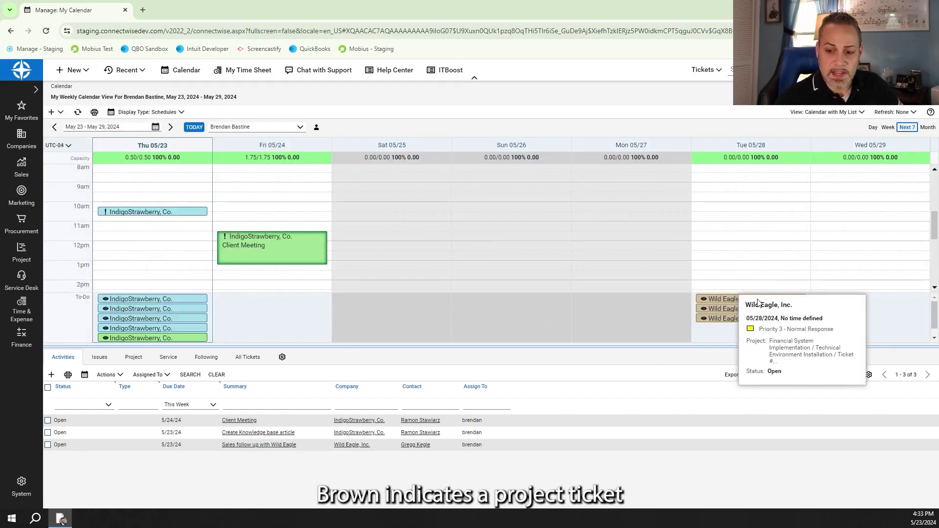
pyautogui.moveTo(757, 300); pyautogui.dragTo(754, 209)
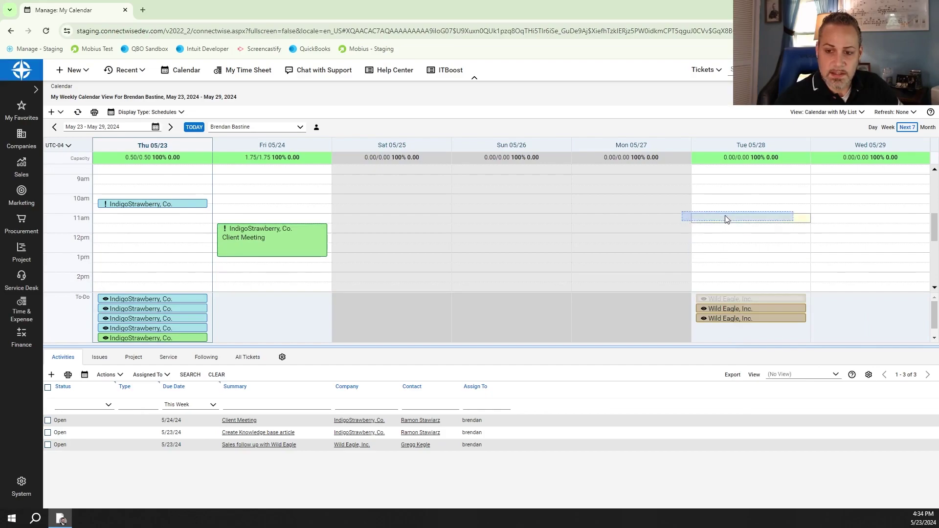
pyautogui.moveTo(738, 298); pyautogui.dragTo(725, 215)
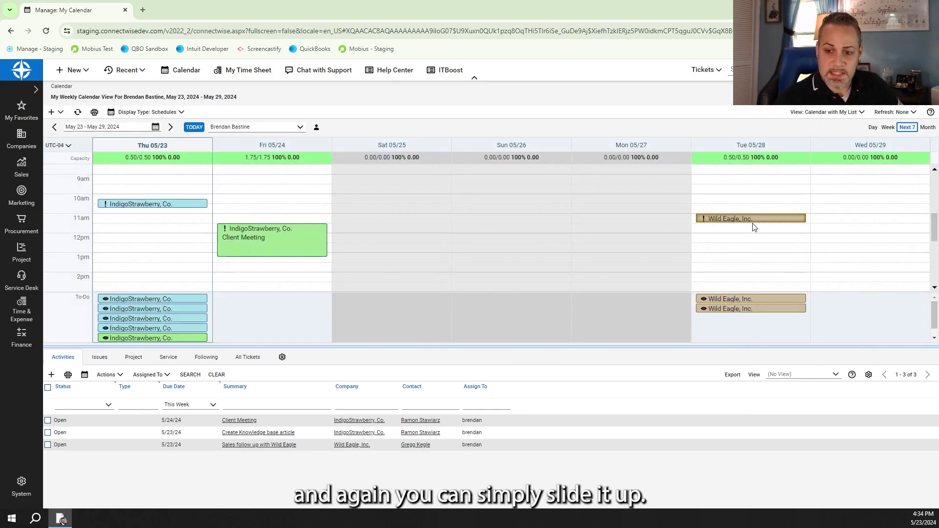
pyautogui.moveTo(752, 222); pyautogui.dragTo(754, 251)
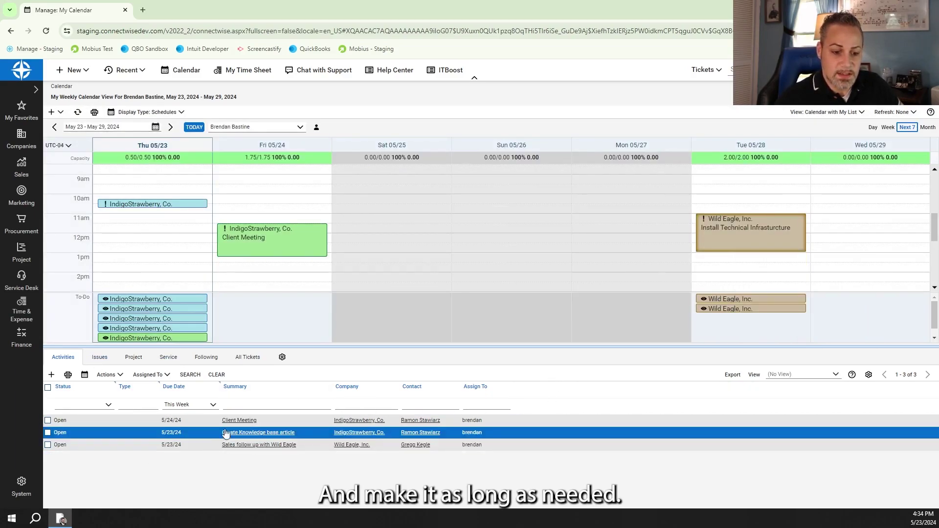
# Book the Client Meeting Friday 10:30 and the Wild Eagle follow-up Friday 1:30pm.
pyautogui.click(244, 421)
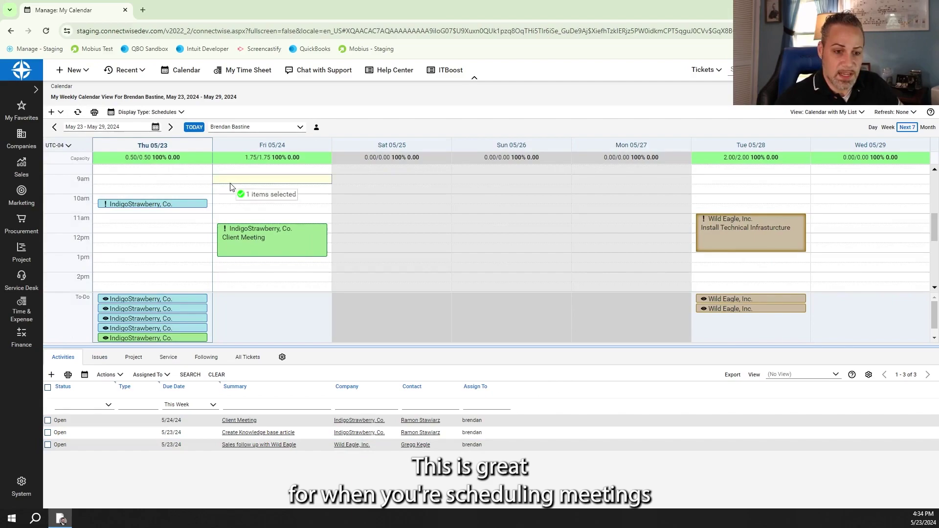
pyautogui.moveTo(243, 420); pyautogui.dragTo(264, 208)
pyautogui.click(340, 344)
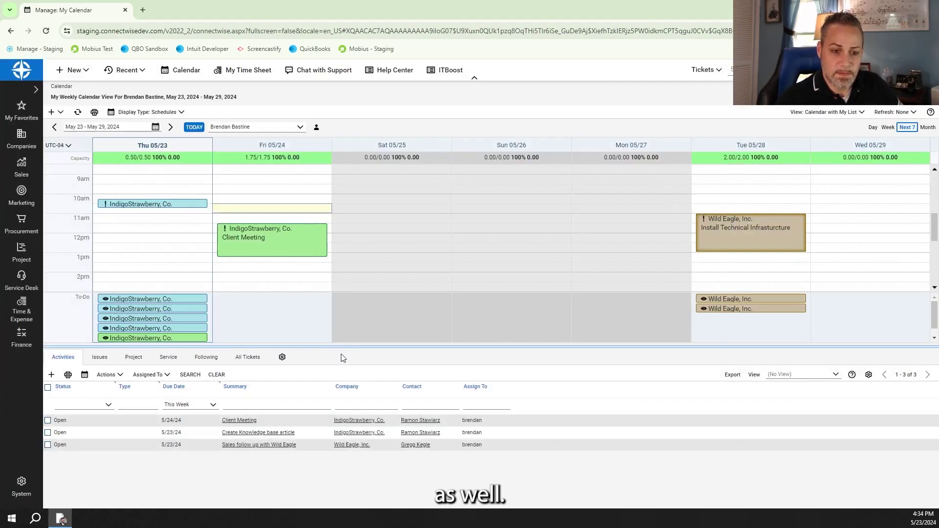
pyautogui.click(262, 435)
pyautogui.moveTo(262, 438); pyautogui.dragTo(204, 245)
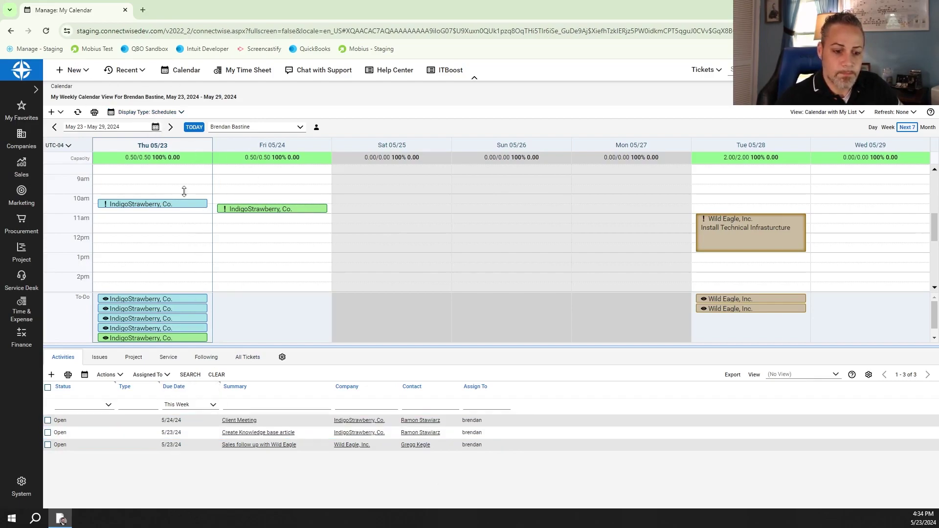
pyautogui.moveTo(268, 445); pyautogui.dragTo(264, 273)
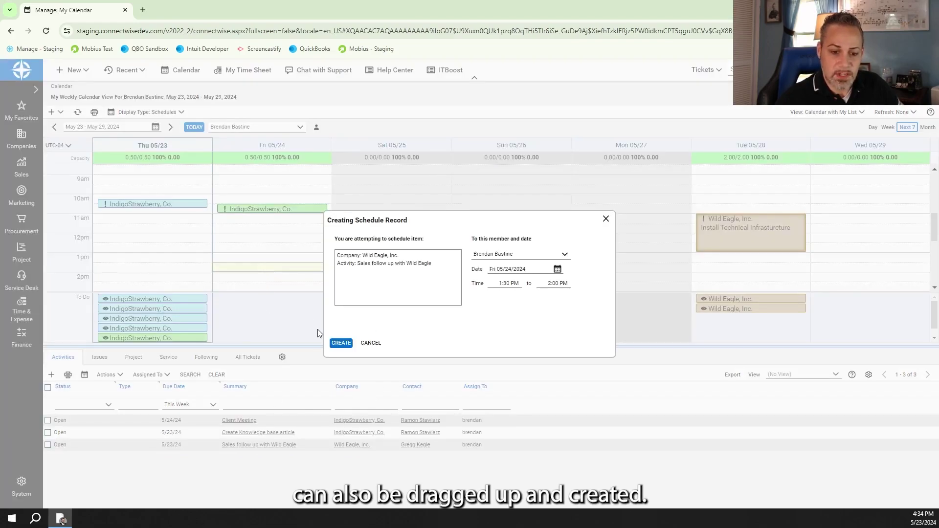
pyautogui.click(338, 344)
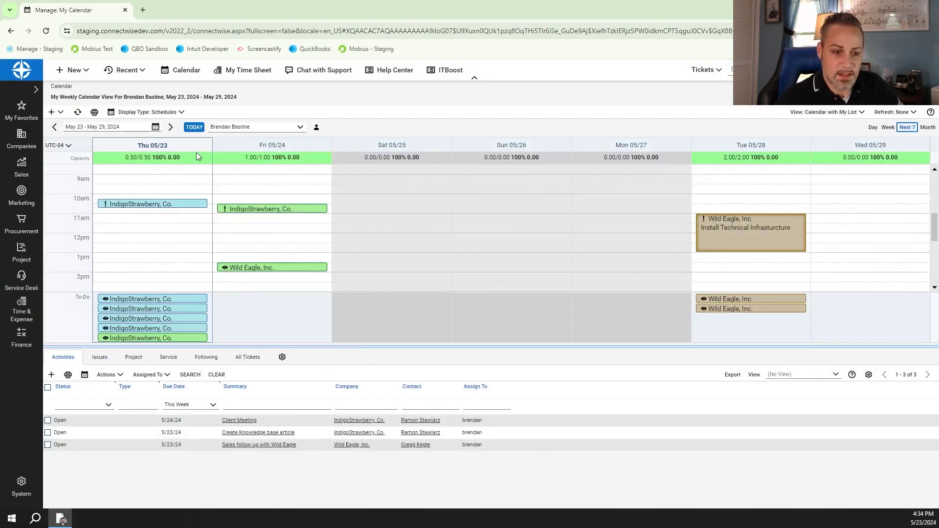
# Log a half-hour knowledge base article time entry Friday 12:00 with notes, using Time with Schedule Overlay.
pyautogui.click(161, 112)
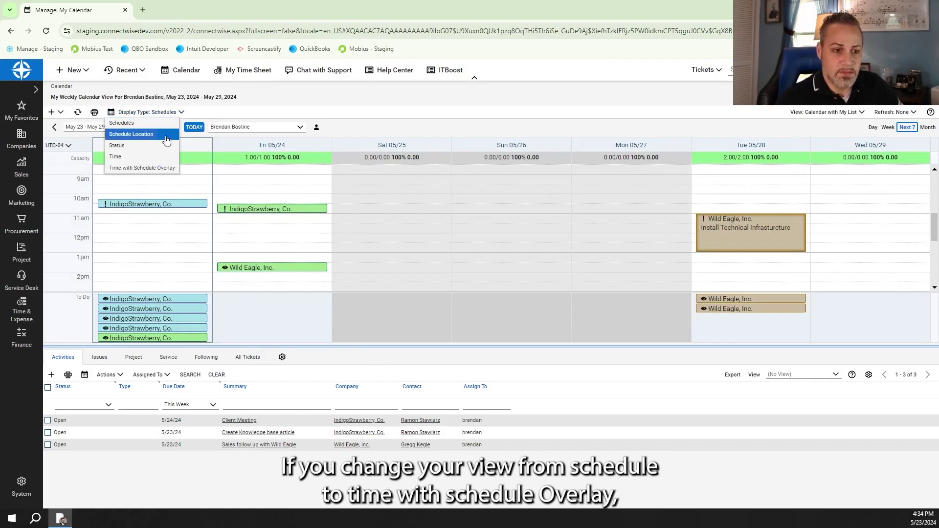
pyautogui.click(164, 167)
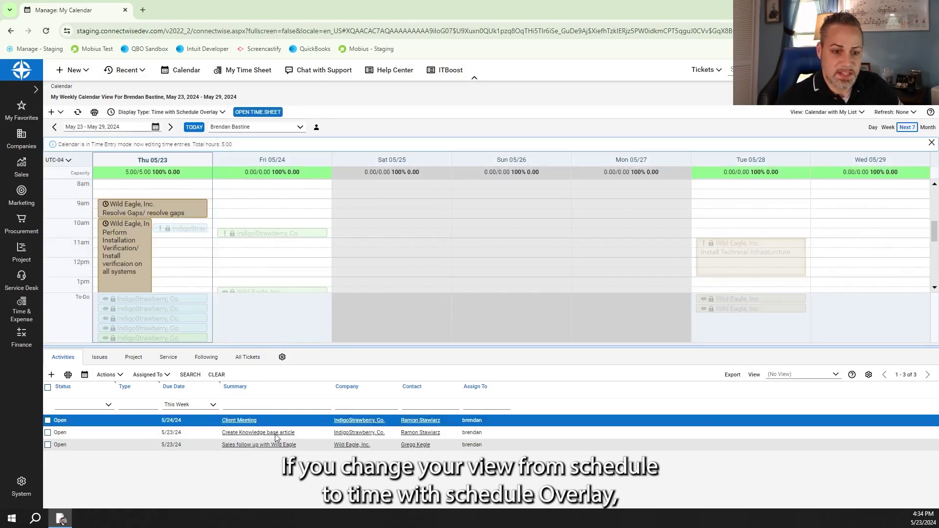
pyautogui.moveTo(255, 437); pyautogui.dragTo(274, 264)
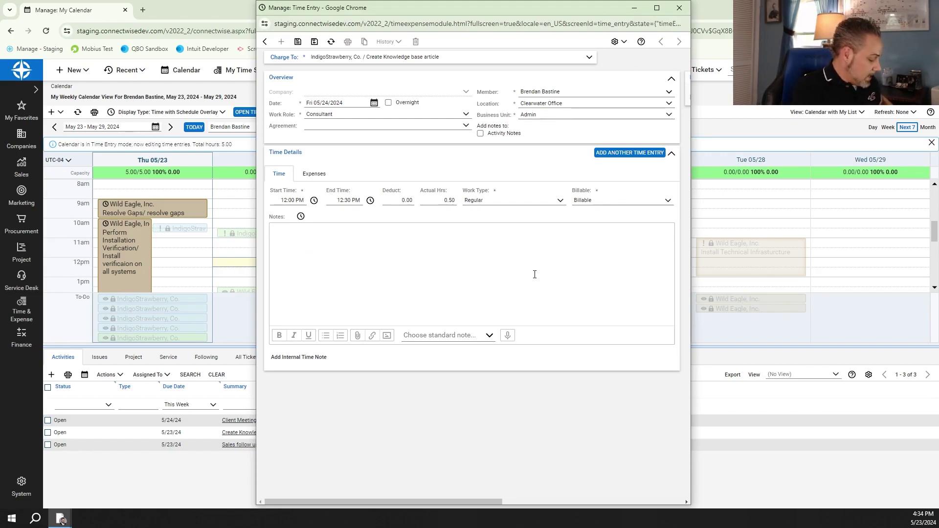
pyautogui.write('enter you tim')
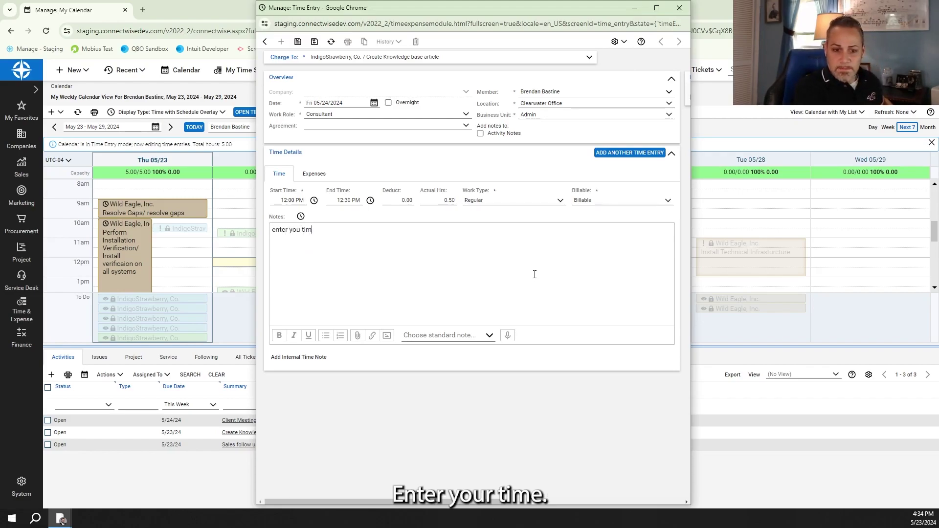
pyautogui.write('e')
pyautogui.click(315, 43)
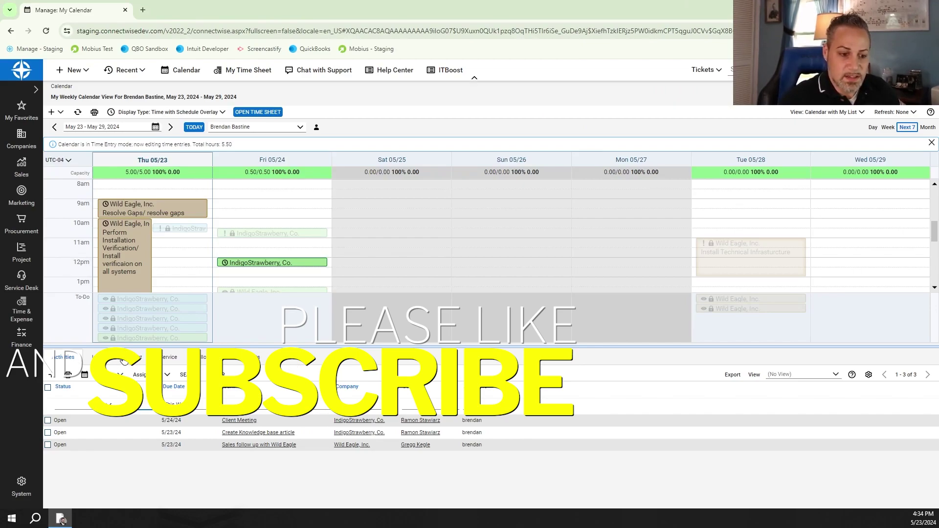
# Switch the lower list through All Tickets and Service to show my Project tickets.
pyautogui.click(236, 363)
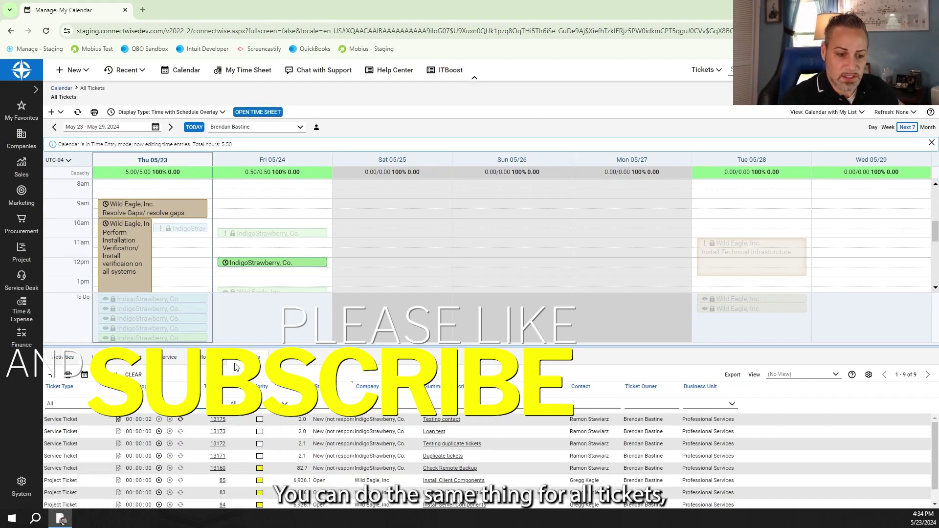
pyautogui.click(166, 360)
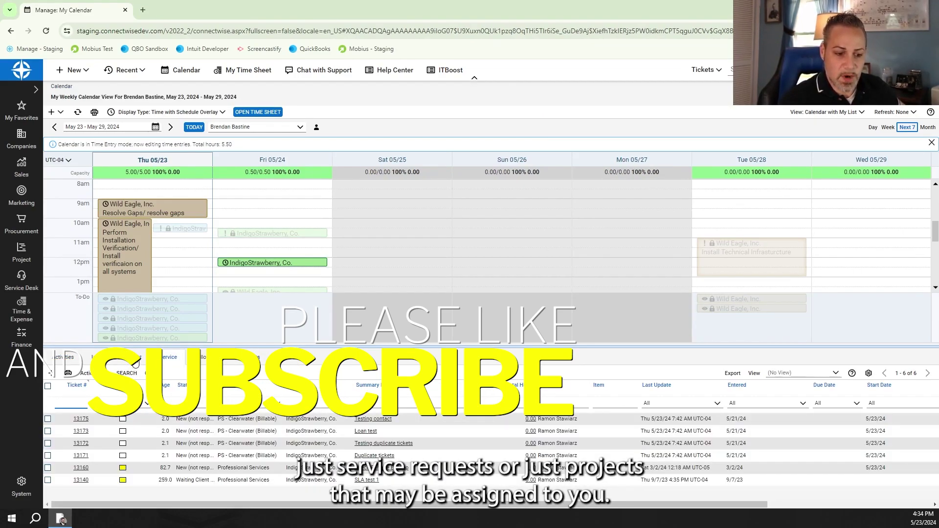
pyautogui.click(136, 362)
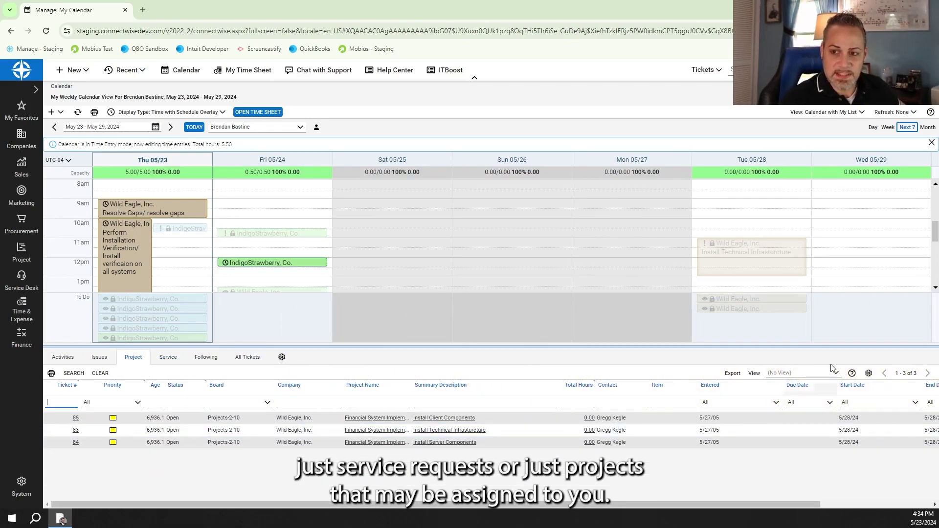